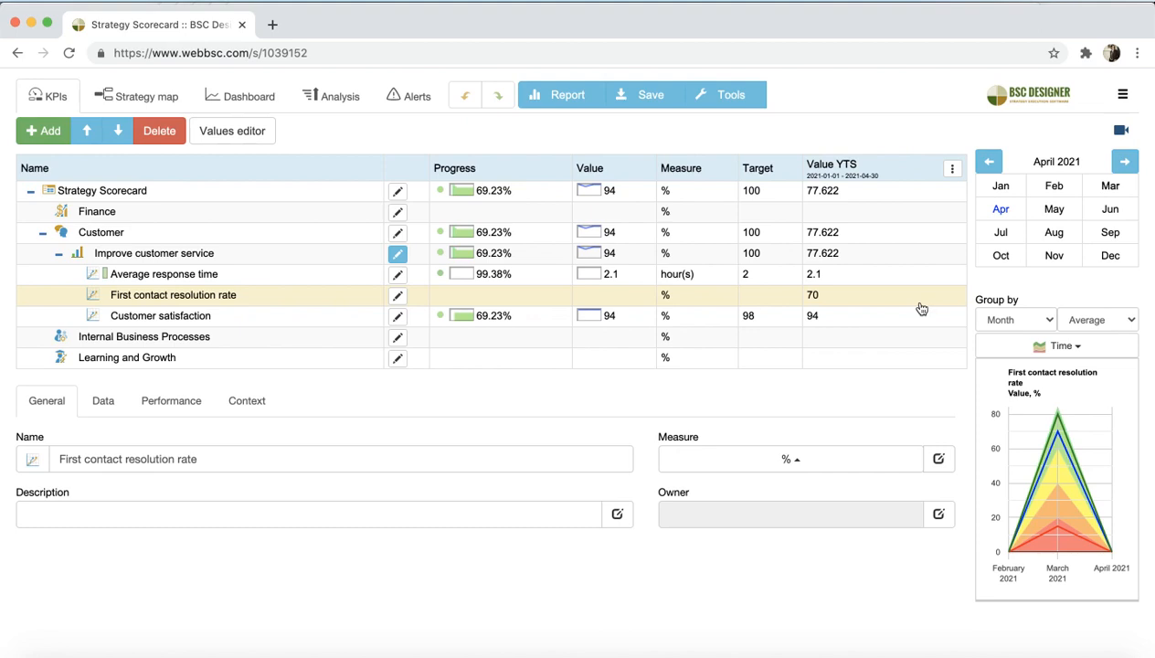
- In the First contact resolution rate's values editor, set the monthly update day to 31, delete the 2021-03-01 entry, and save
click(222, 296)
click(255, 137)
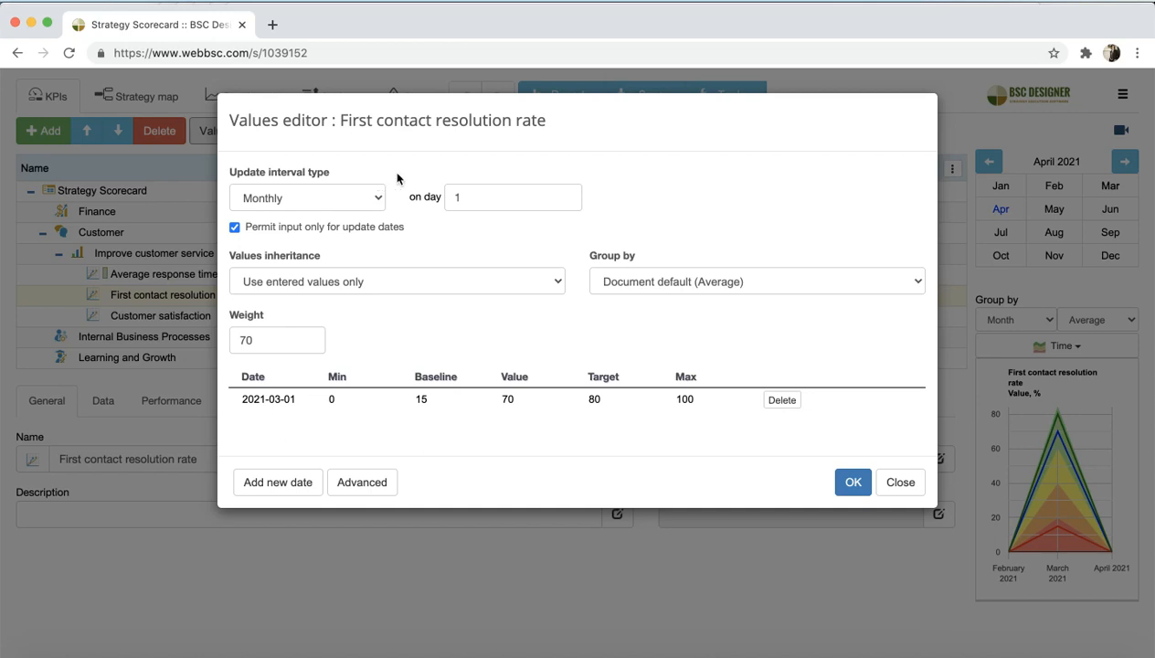
click(282, 197)
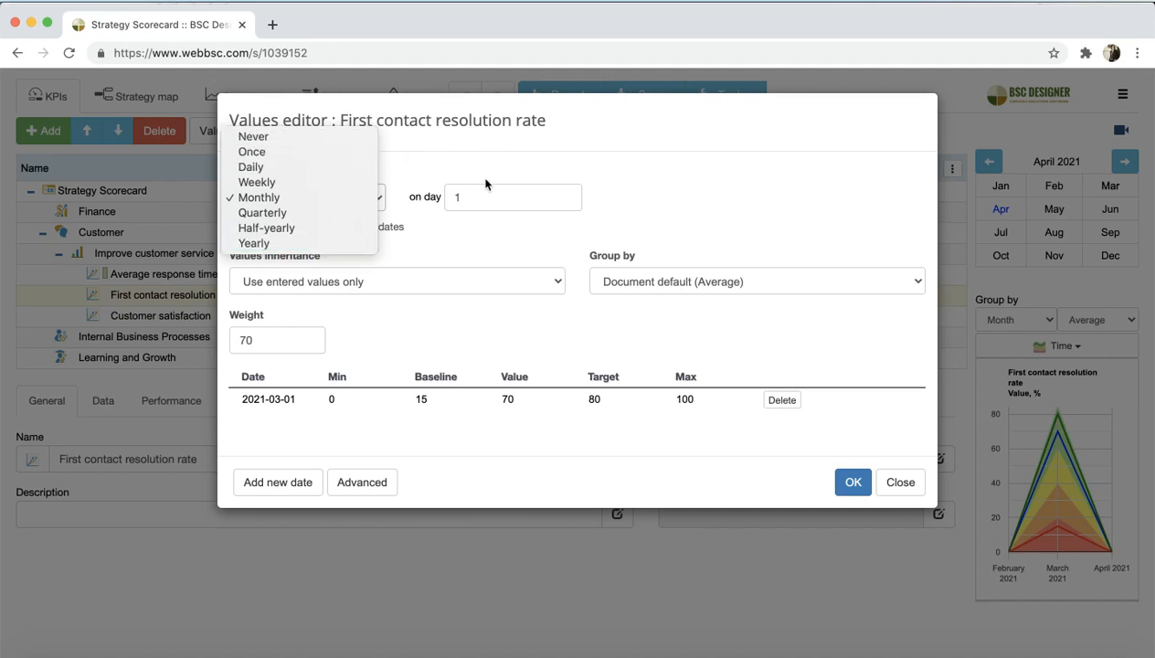
click(519, 179)
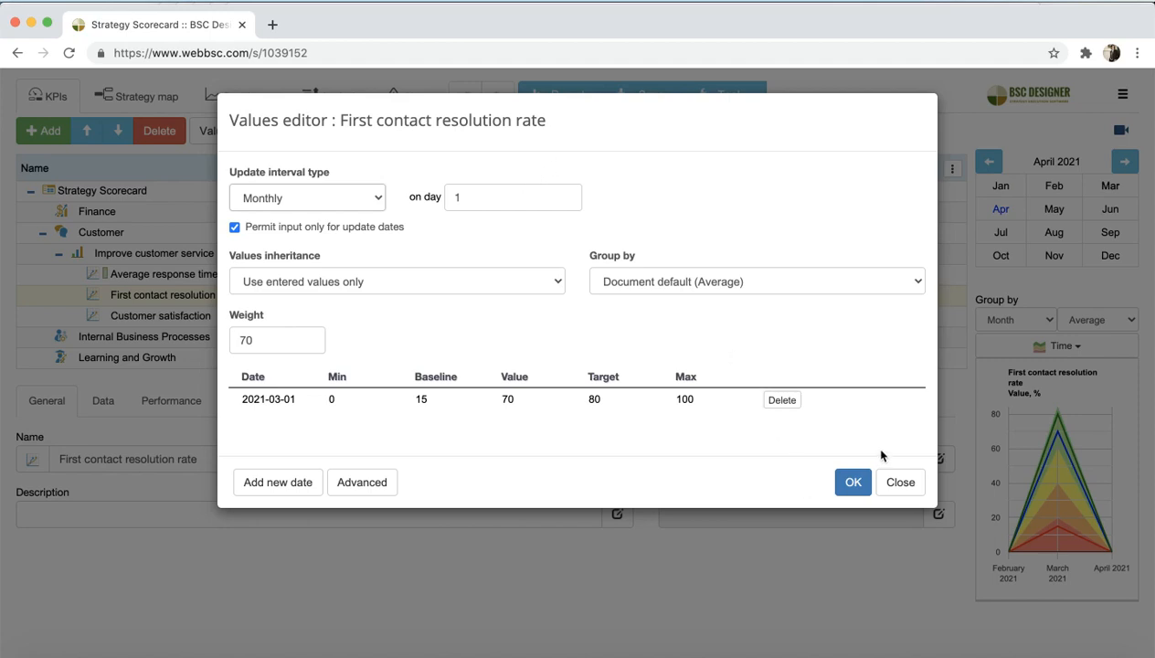
click(488, 194)
key(BackSpace)
text(31)
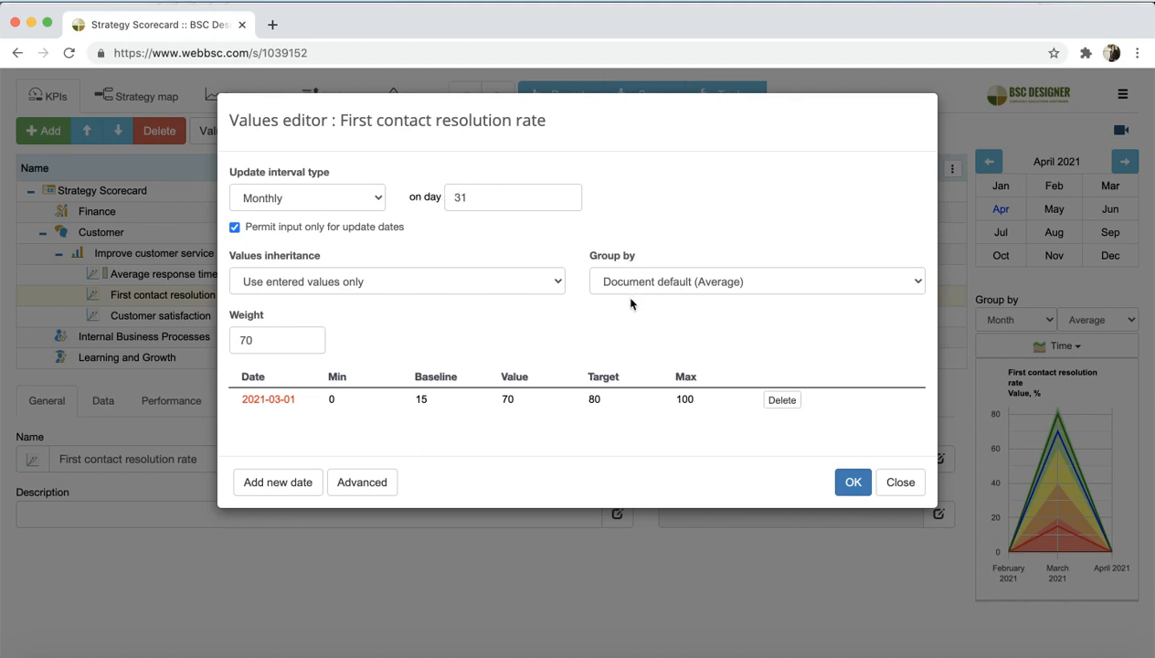
click(783, 401)
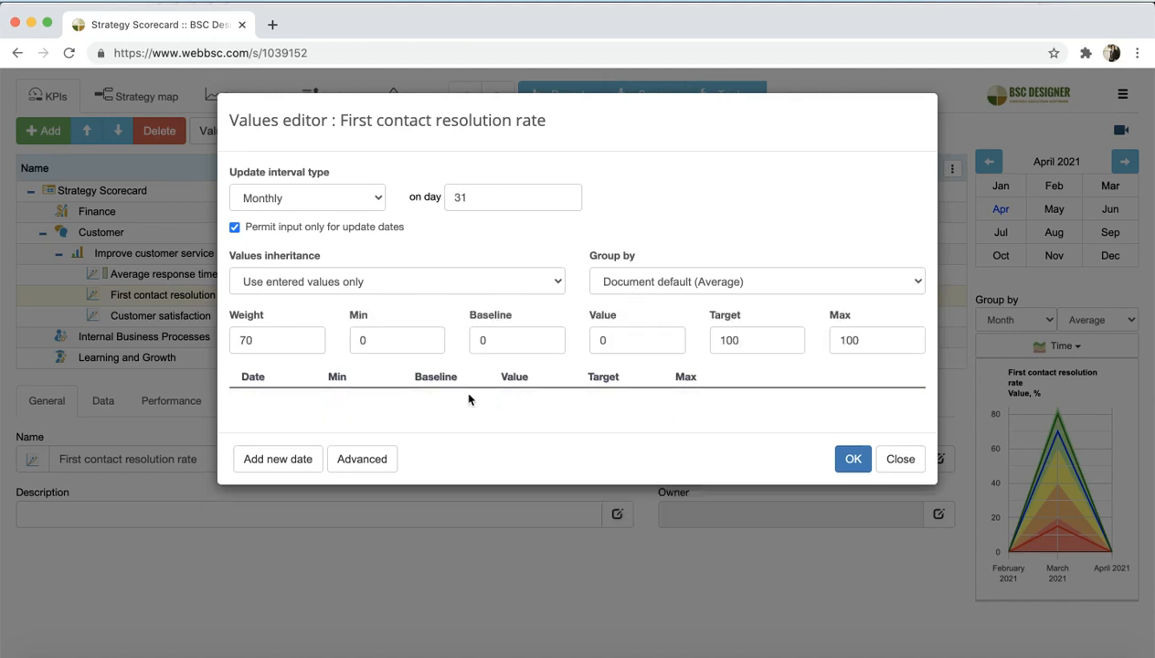
click(852, 461)
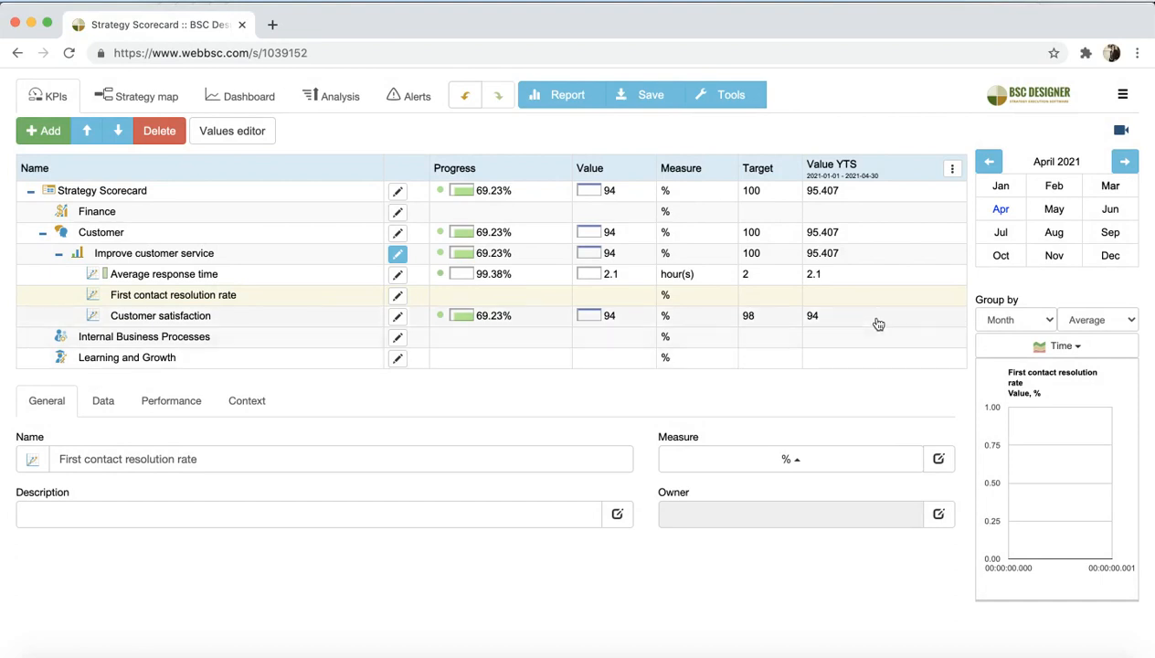
- Enter First contact resolution rate values of 35 for January, 40 for February and 60 for March 2021
click(1001, 187)
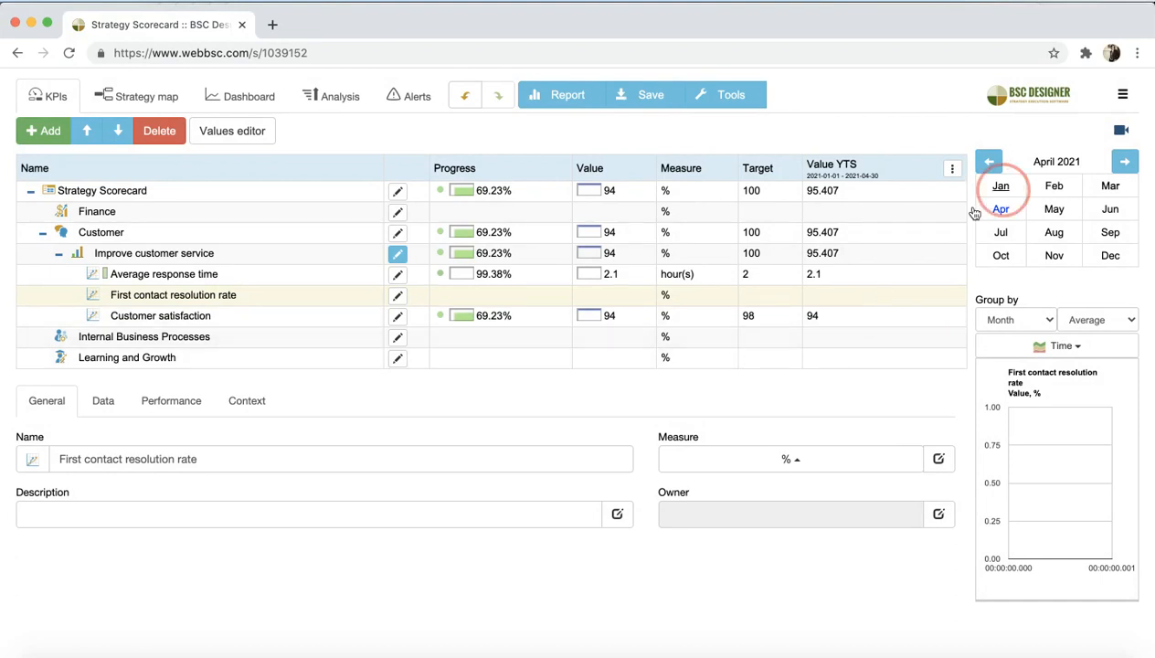
click(110, 403)
click(153, 461)
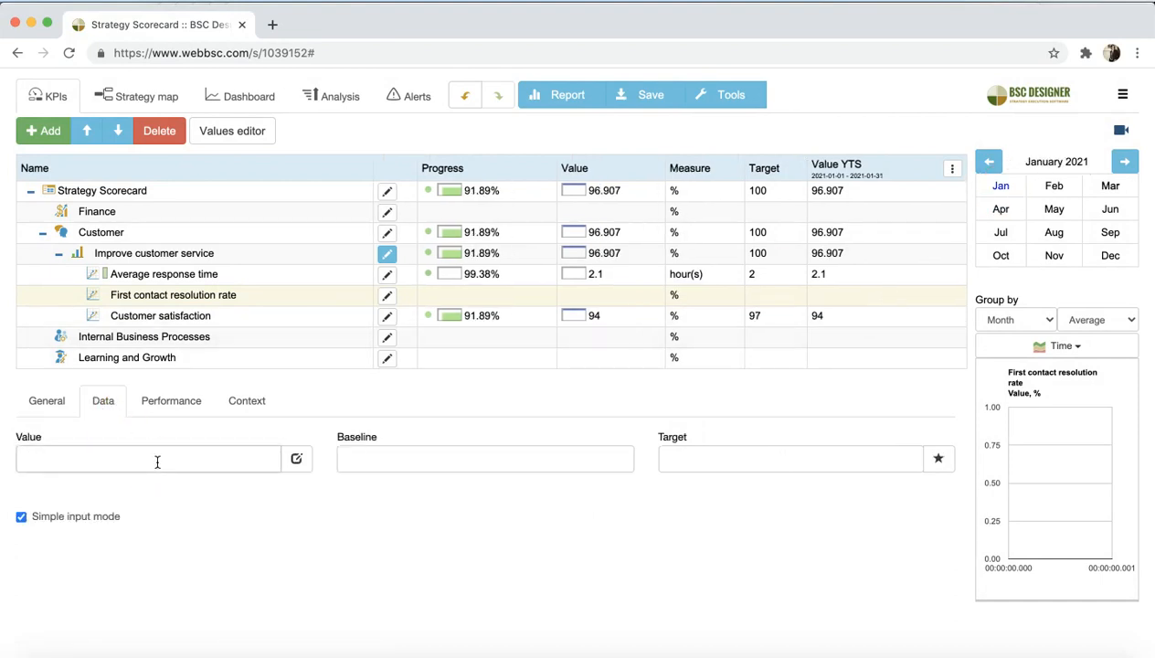
text(35)
click(1053, 187)
click(165, 462)
text(4)
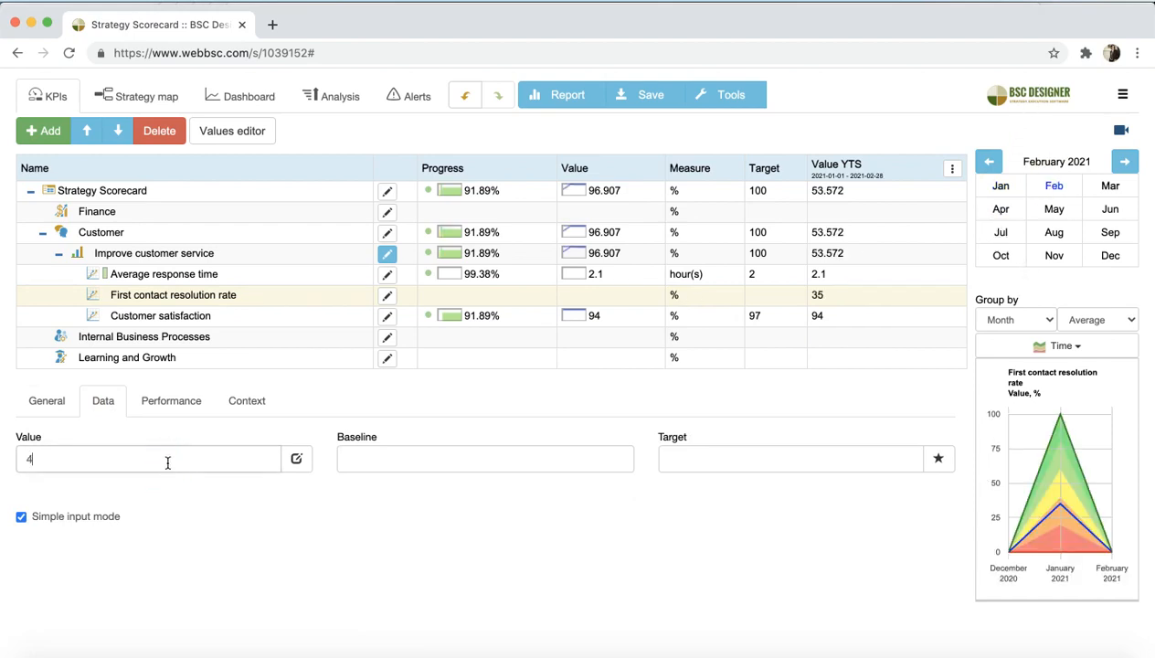
text(0)
click(1110, 186)
click(257, 448)
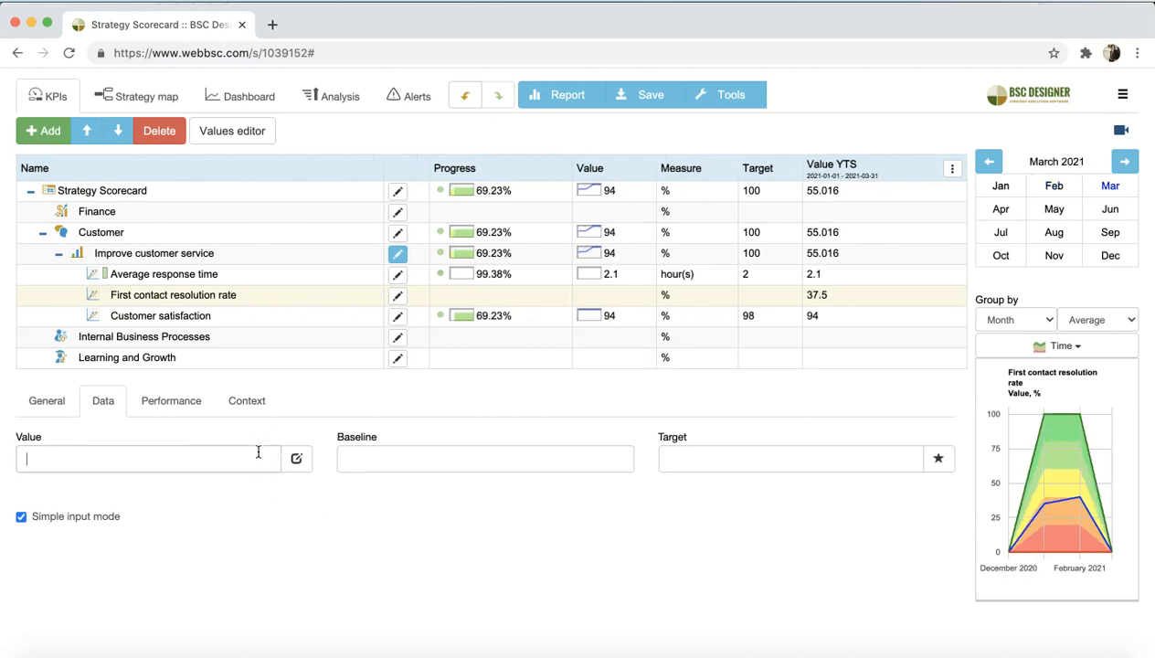
text(60)
click(526, 549)
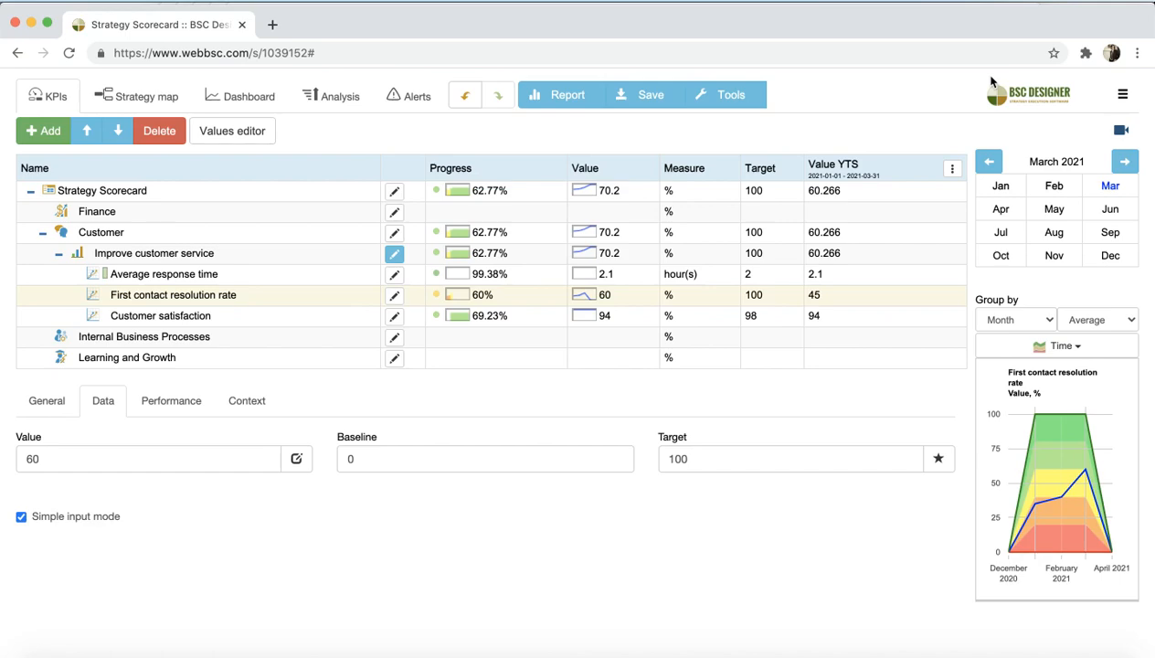
- Try setting the First contact resolution rate's monthly update day to 1 and deleting its 2021-03-31 entry
click(195, 133)
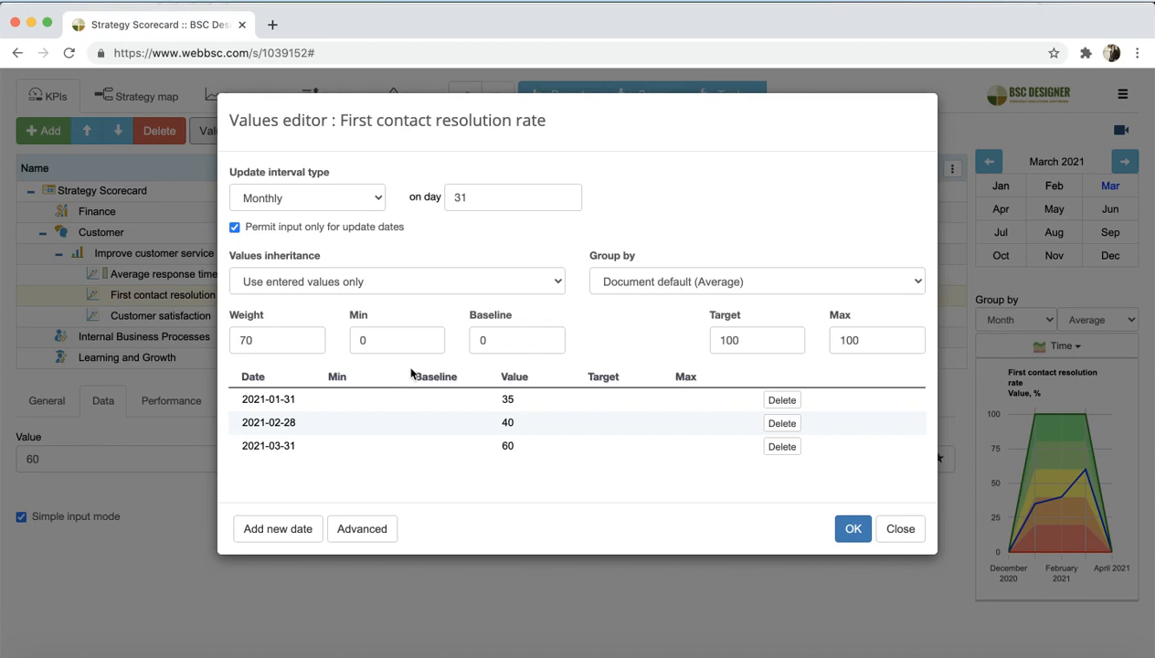
double_click(468, 196)
text(1)
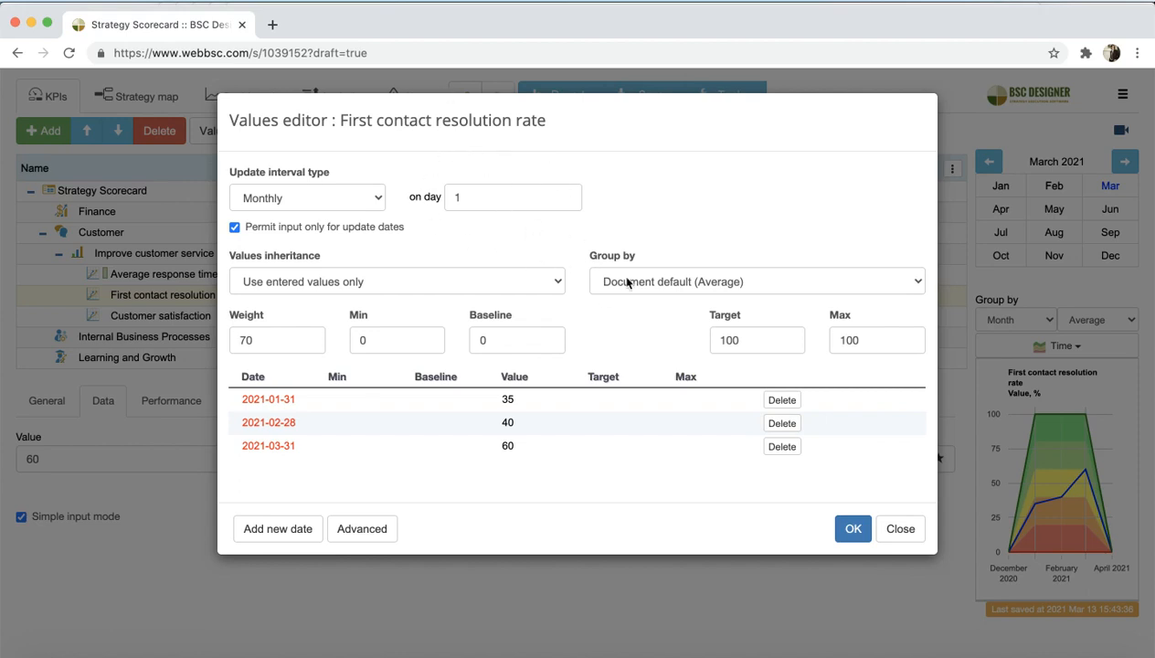
click(783, 447)
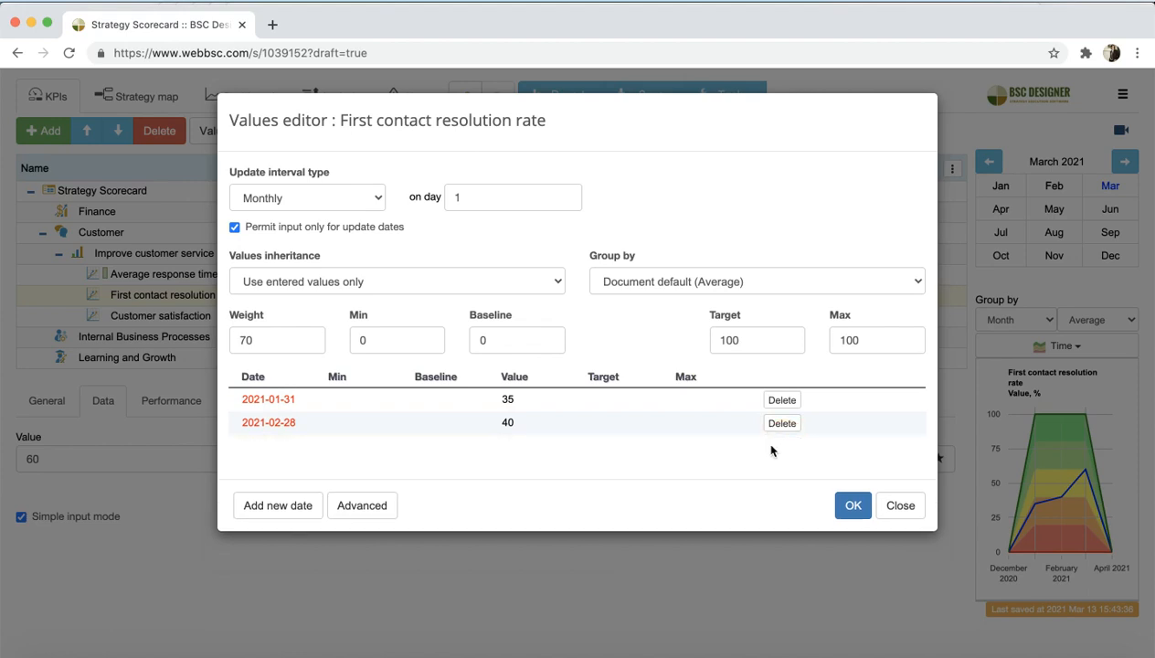
- Try moving the January entry's date to 2021-01-01, and leave the values editor without saving
click(283, 399)
click(280, 400)
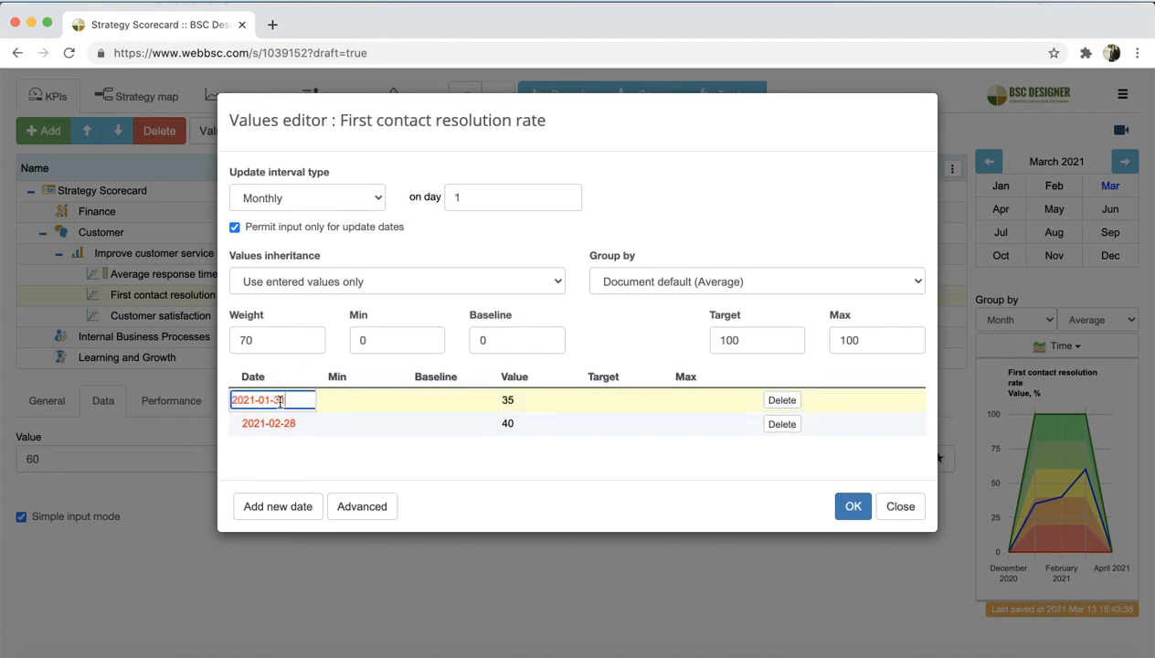
key(BackSpace)
text(0)
key(Return)
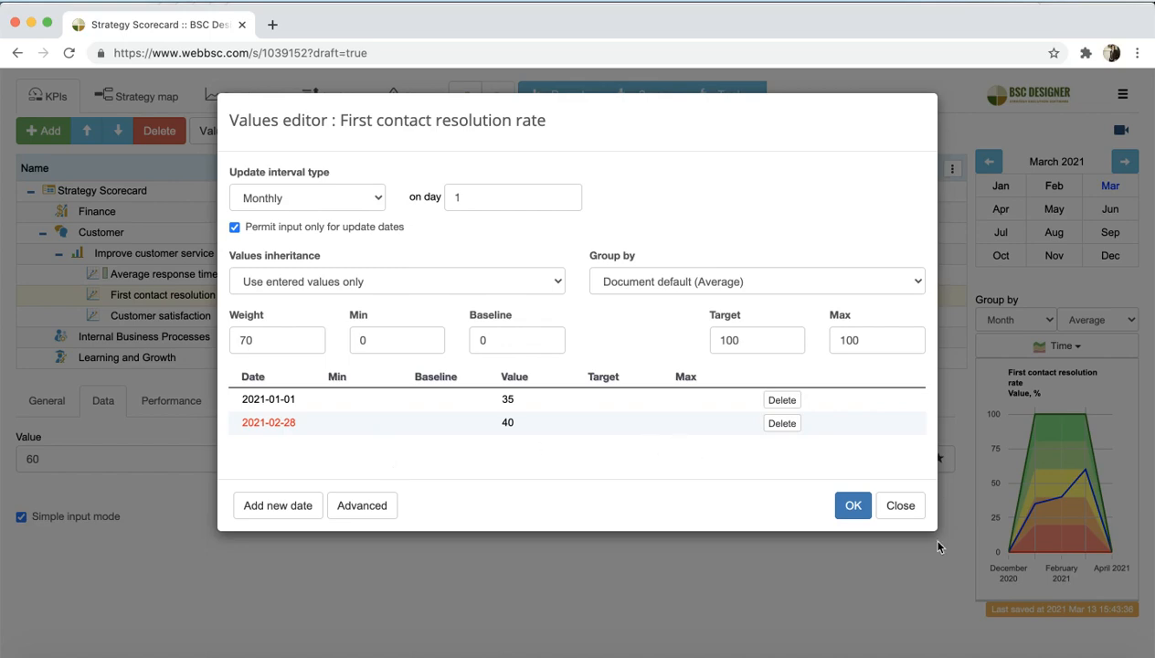
click(888, 499)
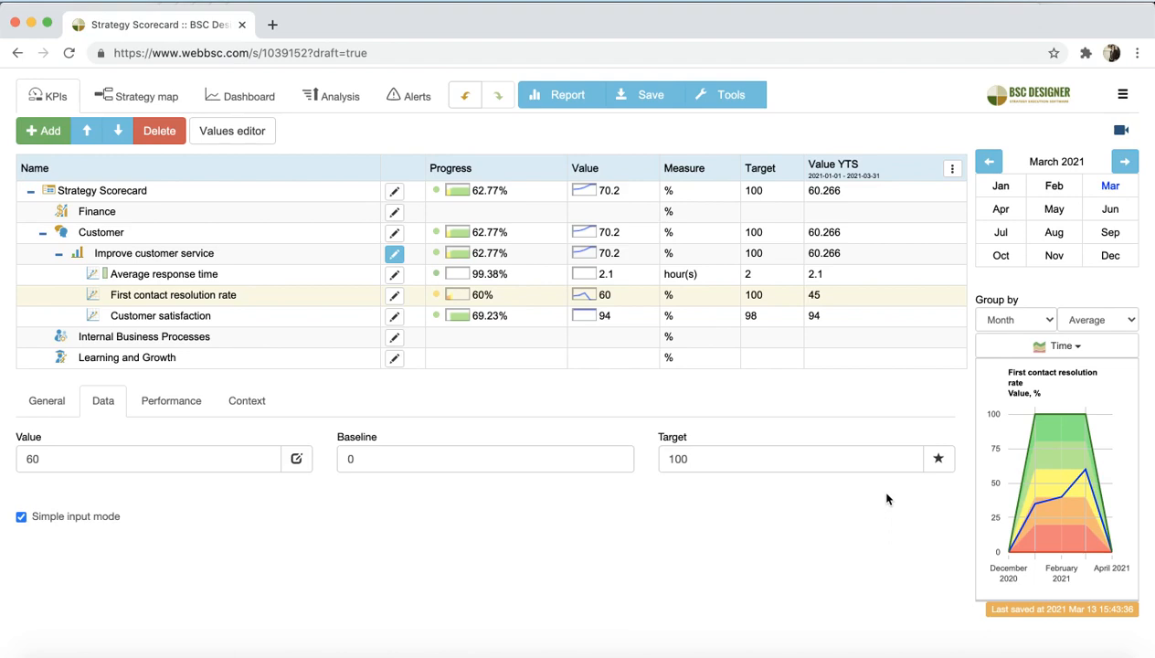
- Start a new alert of the type Update interval alert, review its notification options, and discard it
click(393, 92)
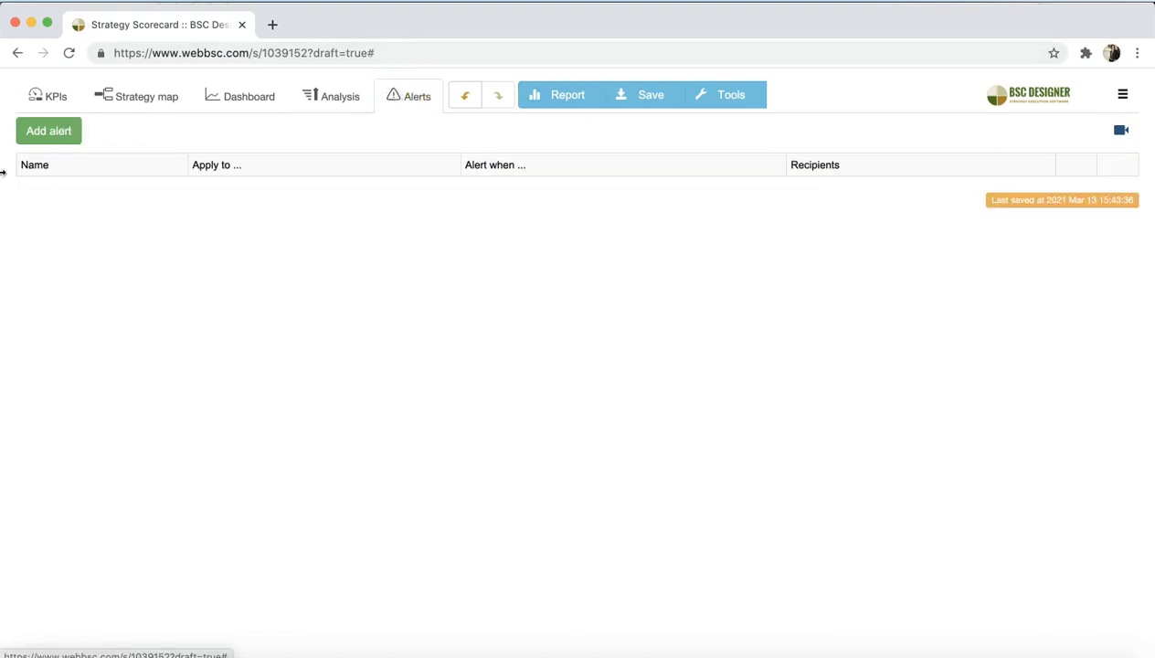
click(51, 134)
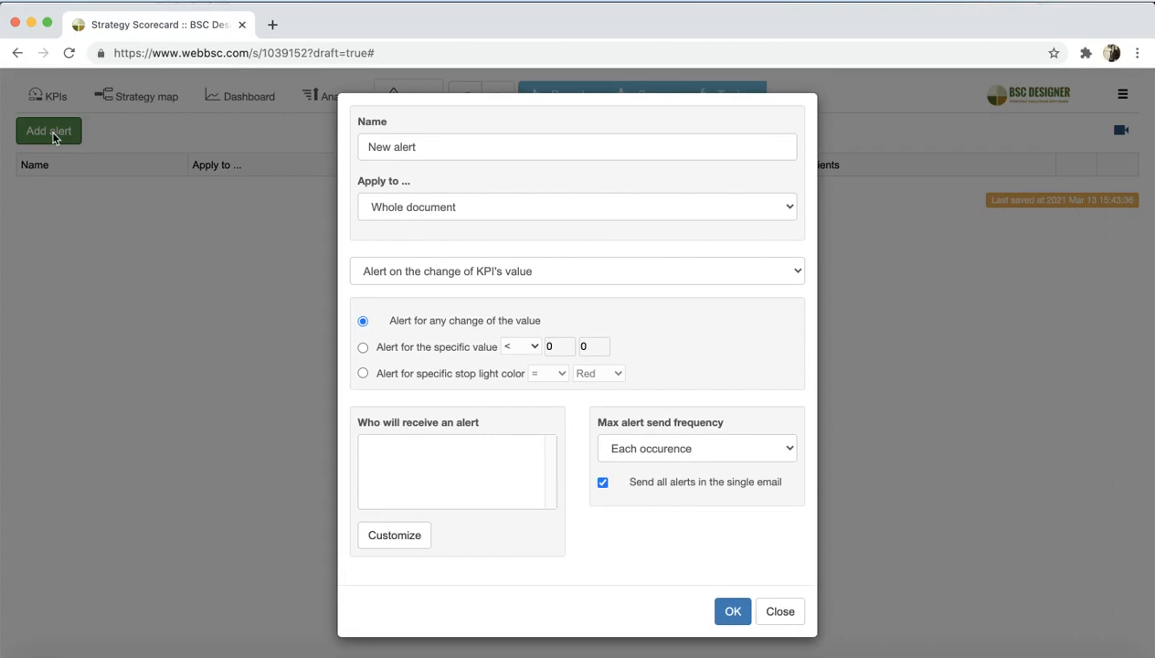
click(430, 273)
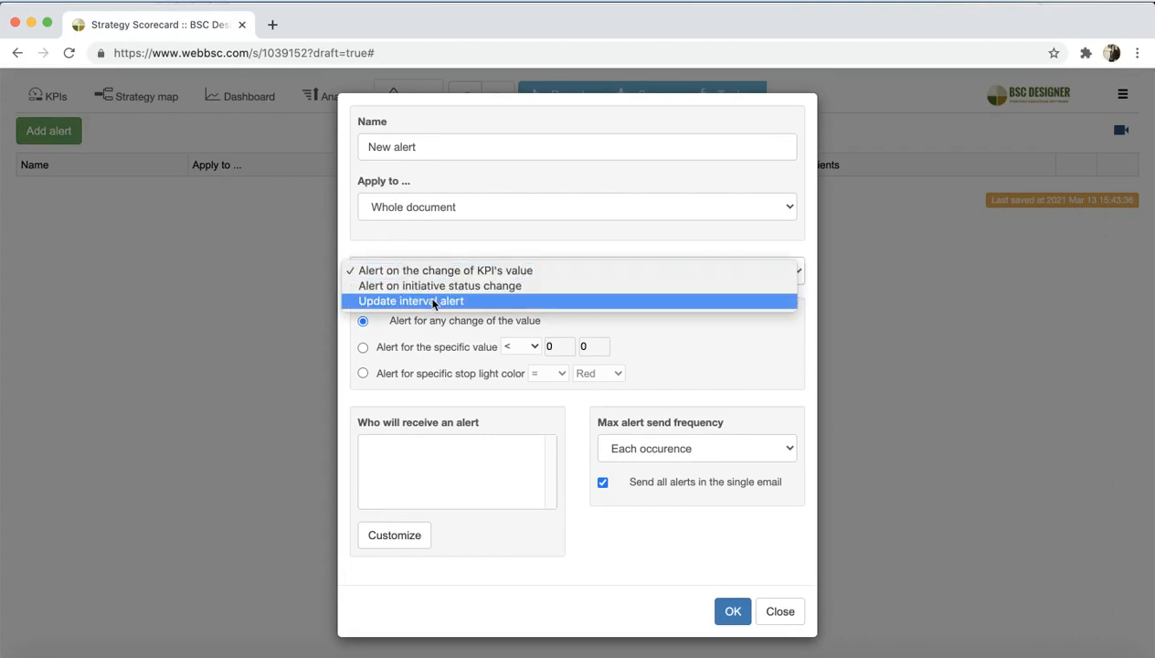
click(431, 299)
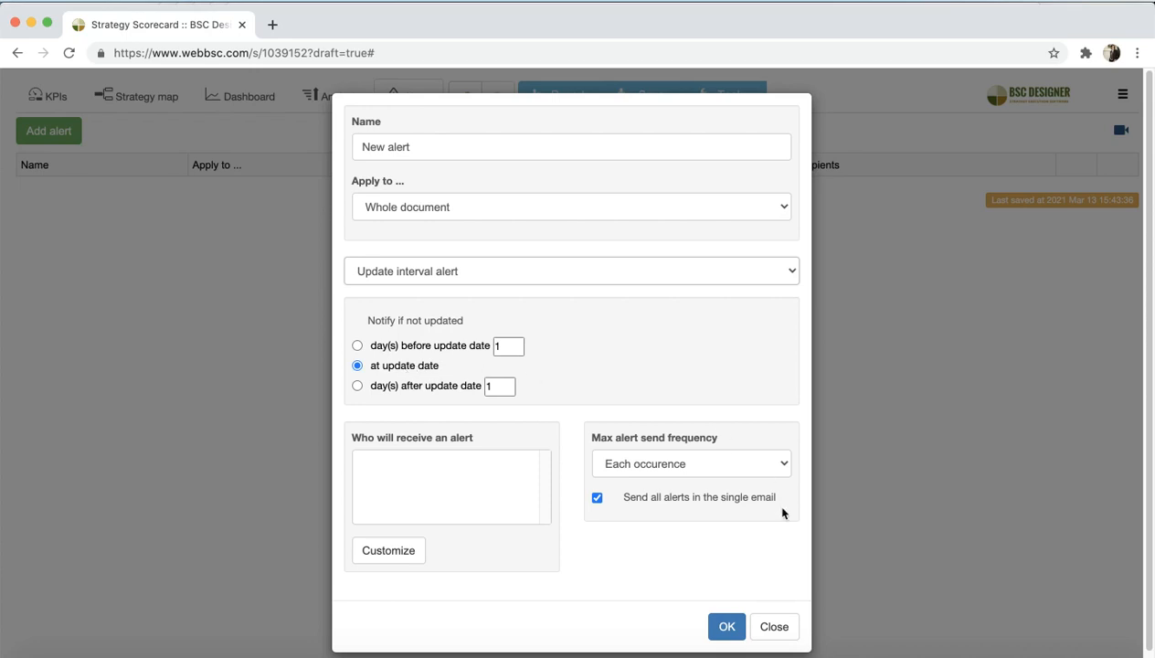
click(766, 625)
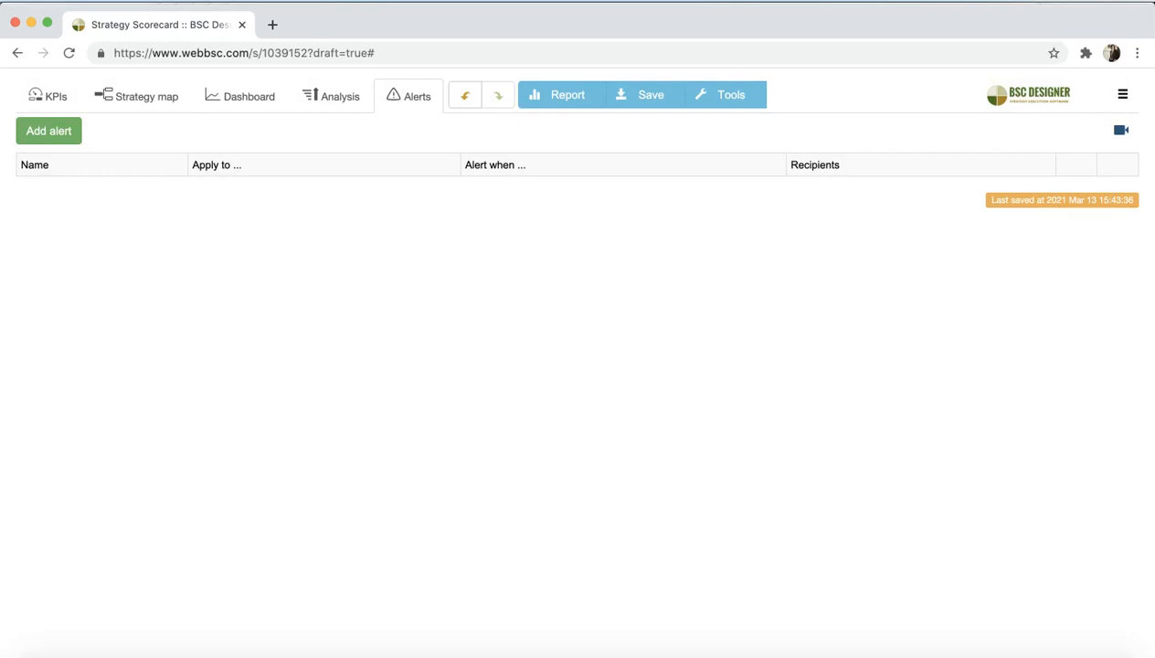
- Run the Update time analysis for the indicators and sort the results by Update in, reversing the order twice
click(340, 103)
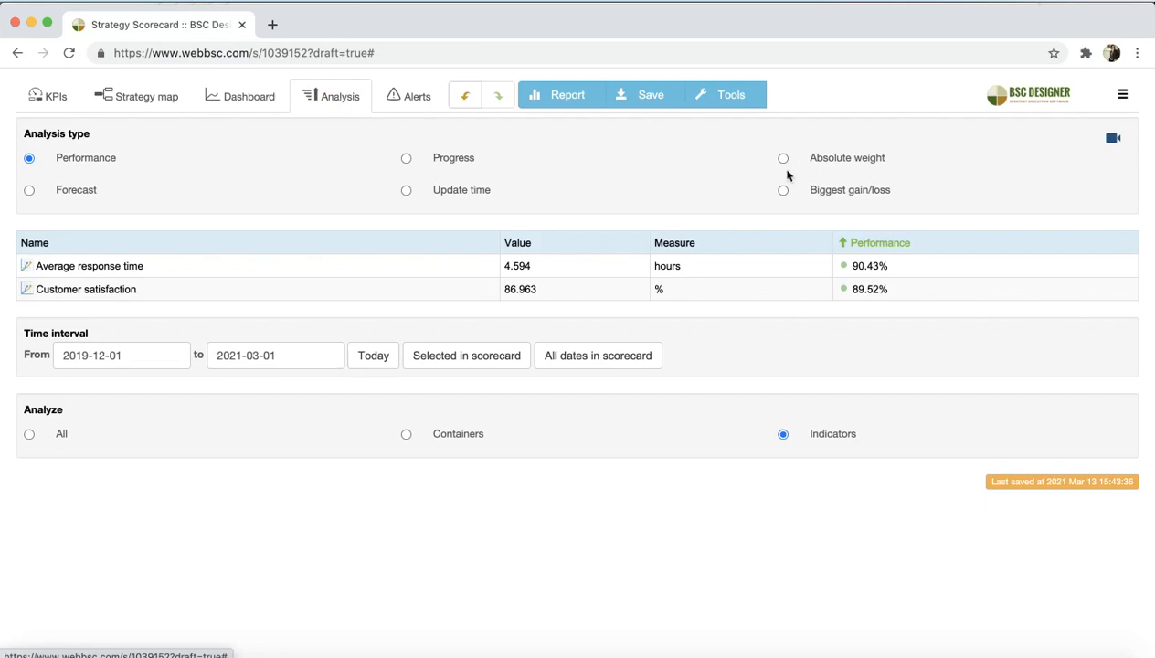
click(406, 190)
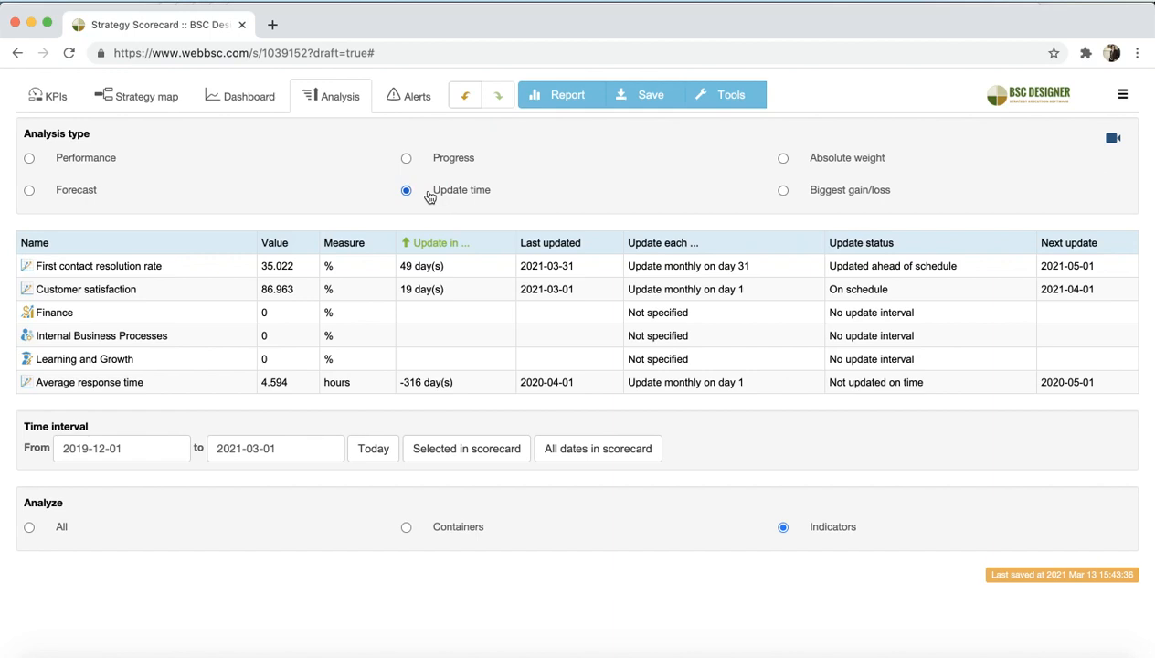
click(425, 245)
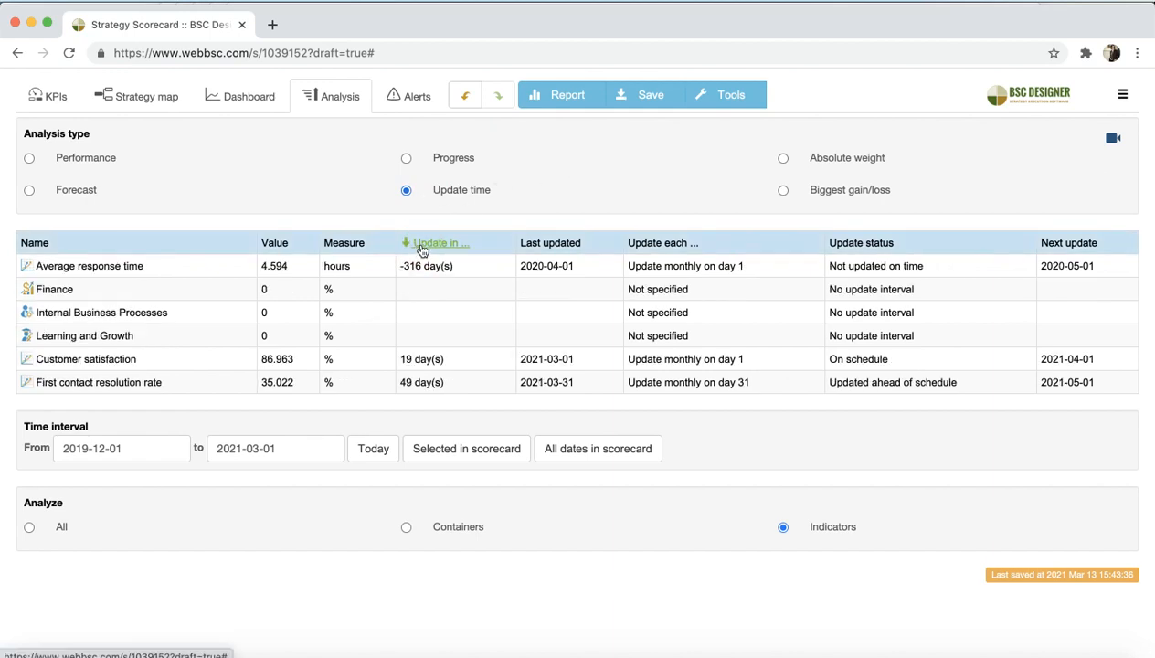
click(426, 247)
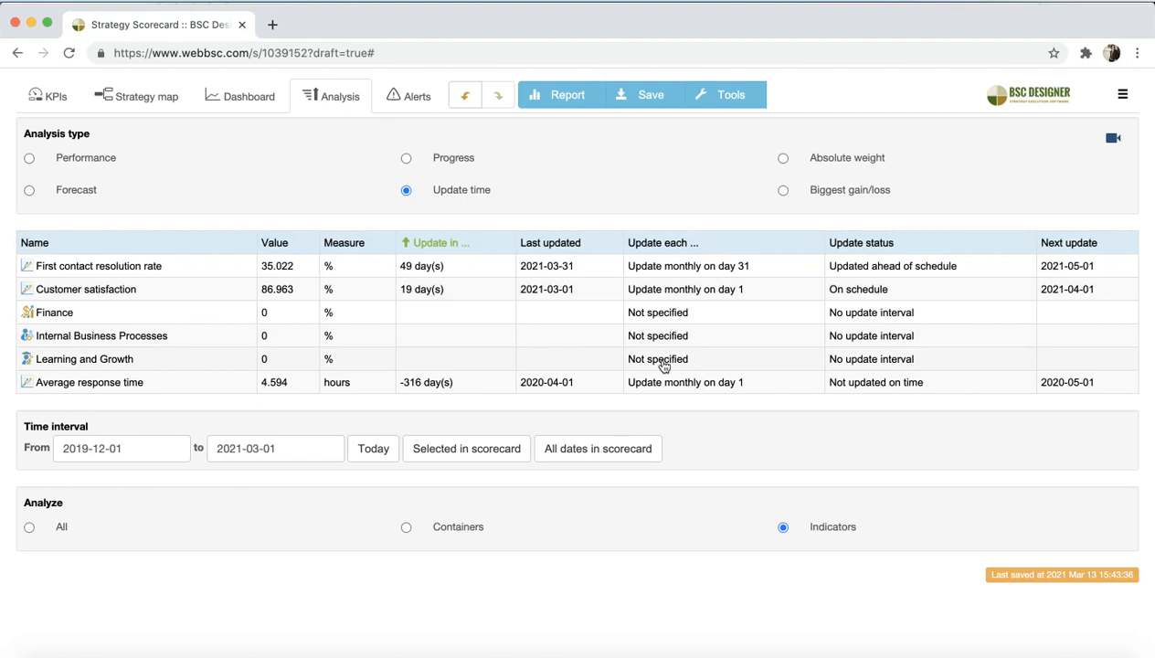
- Examine the update-related columns available for the KPI tree, and close the column options without saving
click(40, 97)
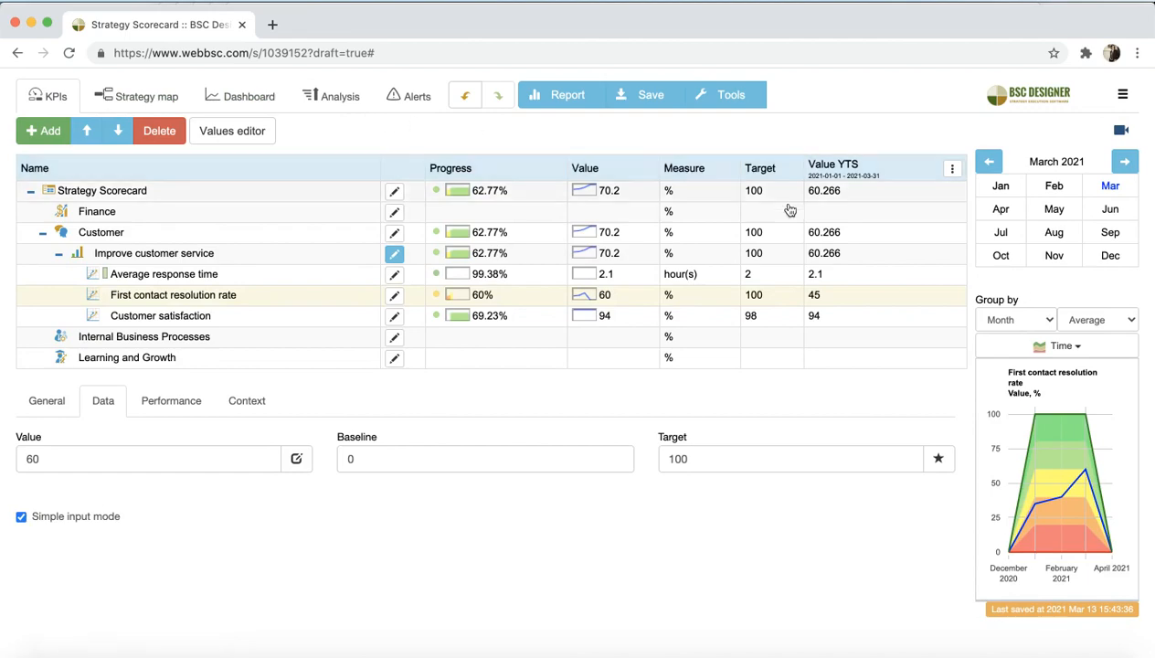
click(952, 170)
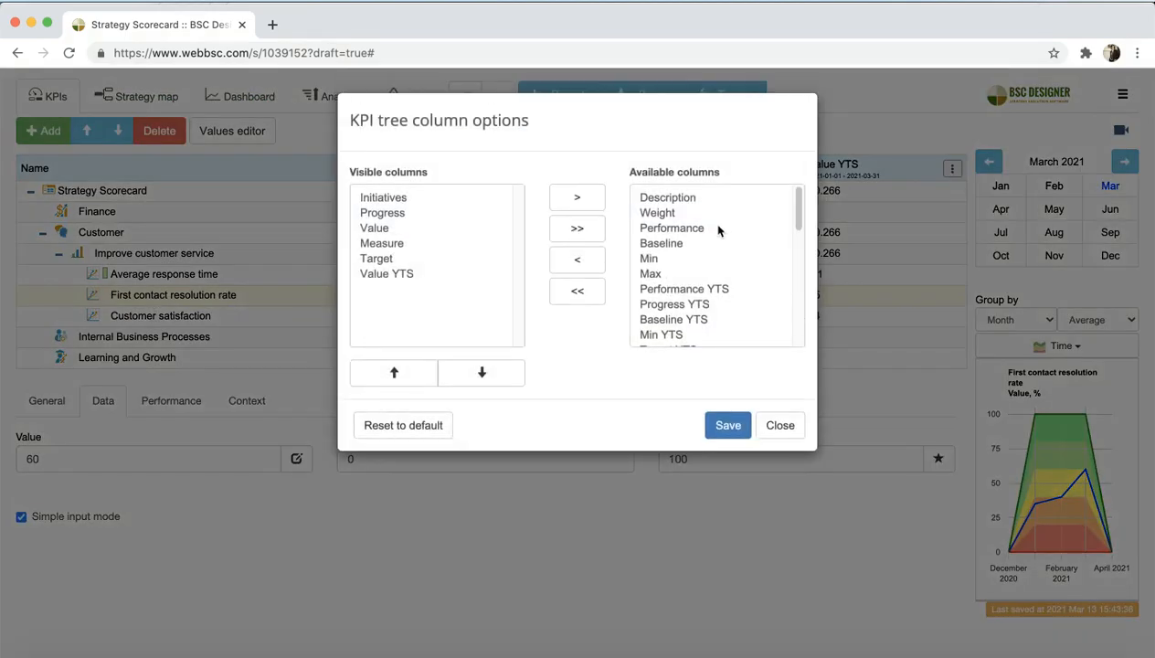
scroll(717, 236, down, 10)
scroll(716, 242, up, 3)
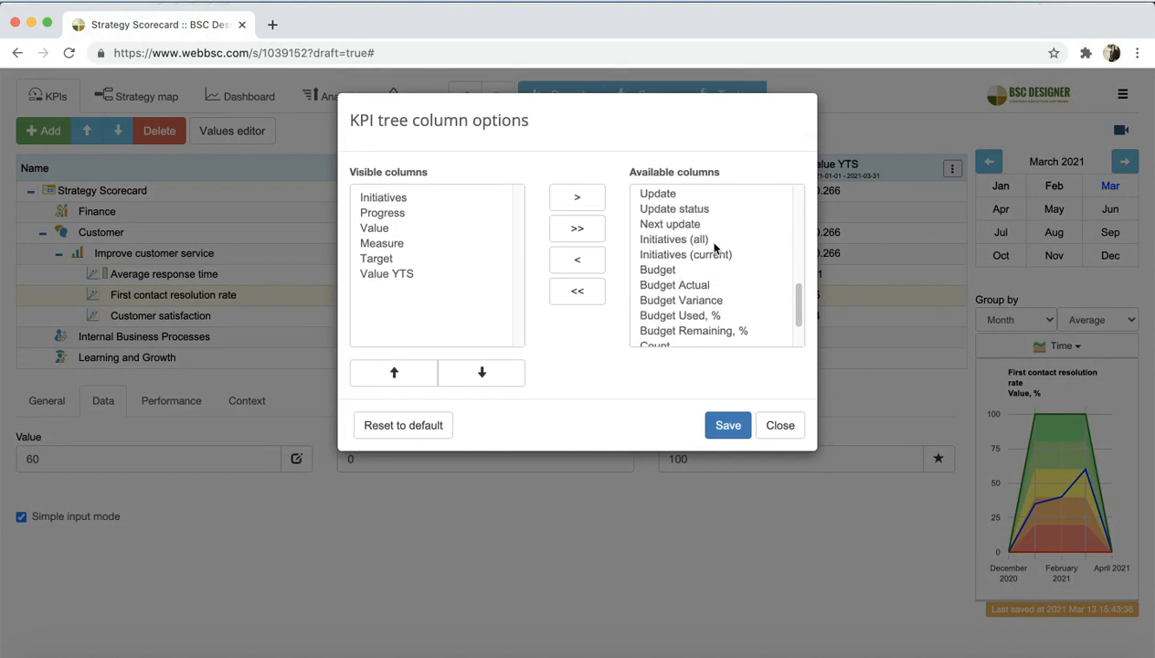
scroll(716, 247, up, 1)
click(703, 219)
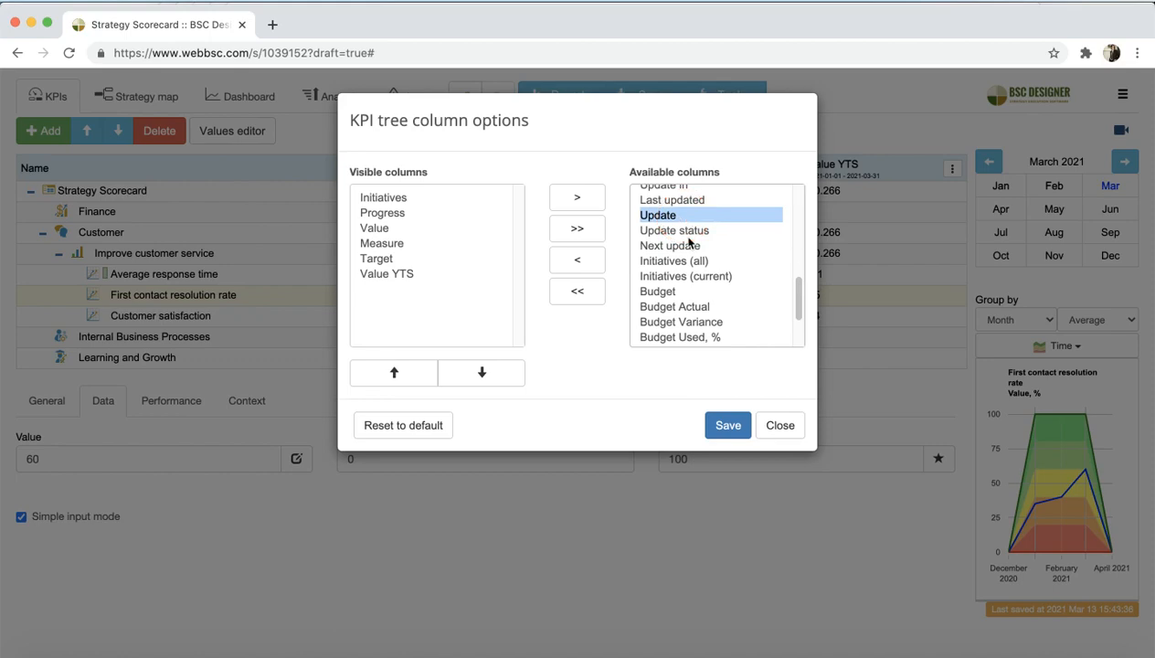
click(779, 424)
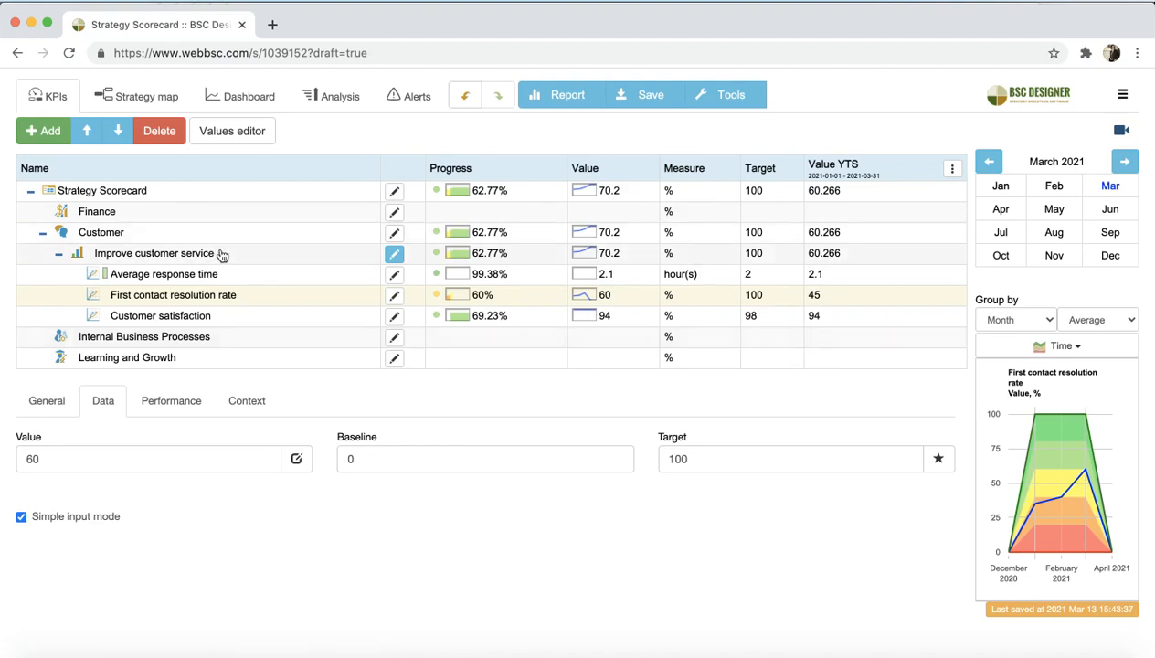
- Review the advanced Set update interval action for multiple indicators, and close it without applying
click(265, 141)
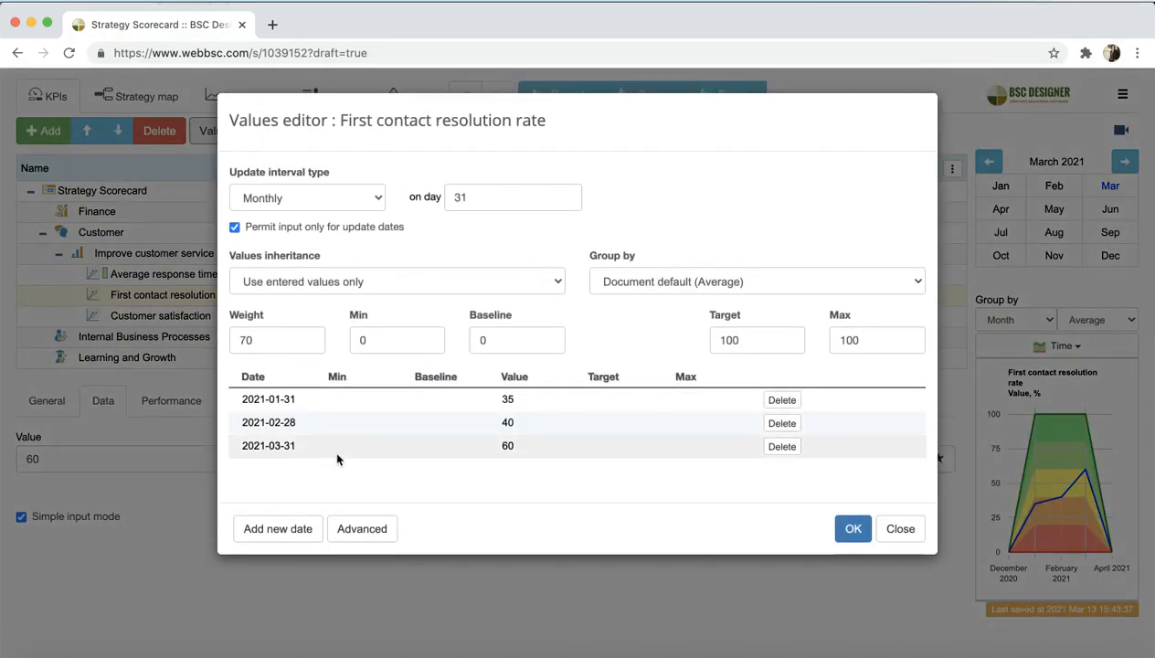
click(362, 529)
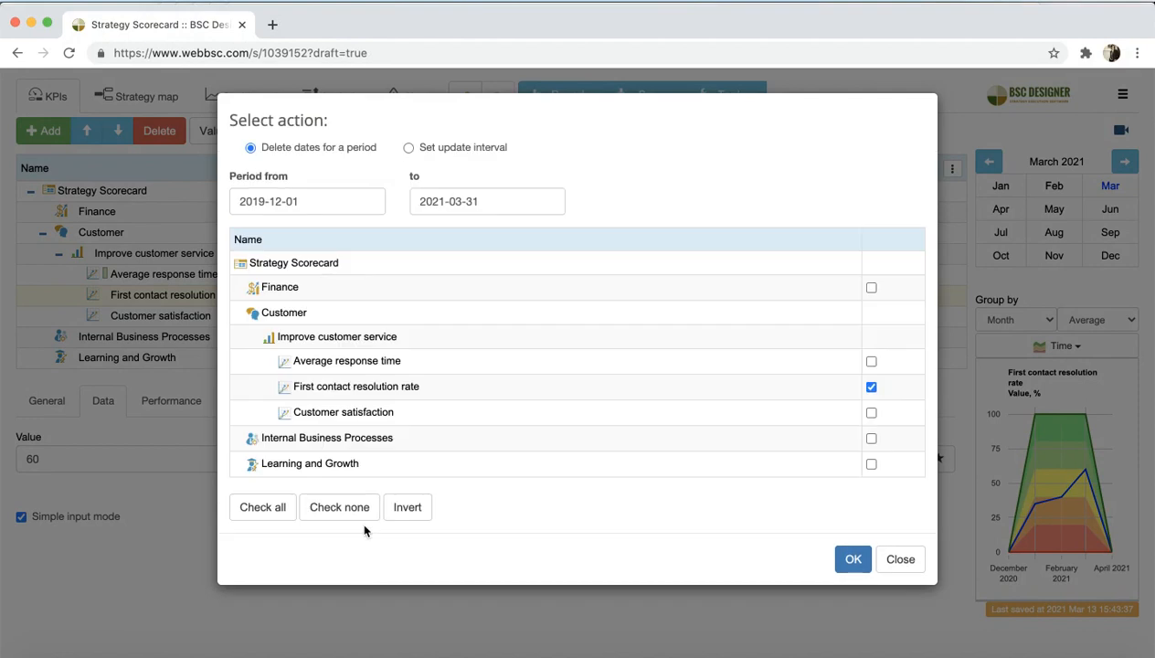
click(439, 148)
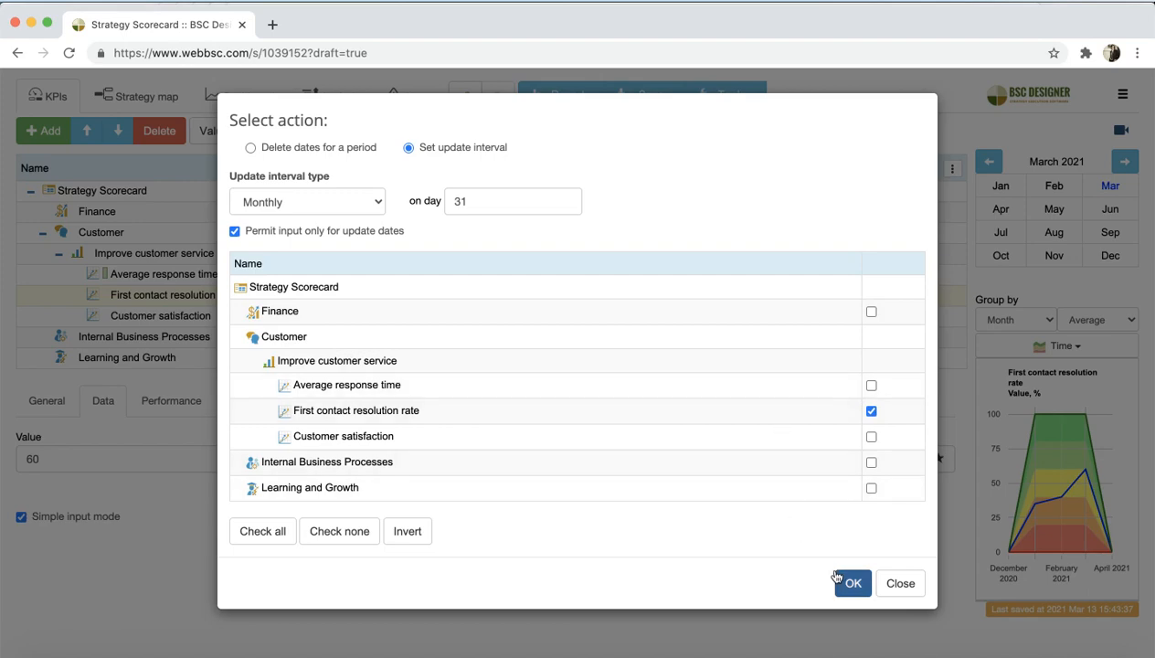
click(902, 581)
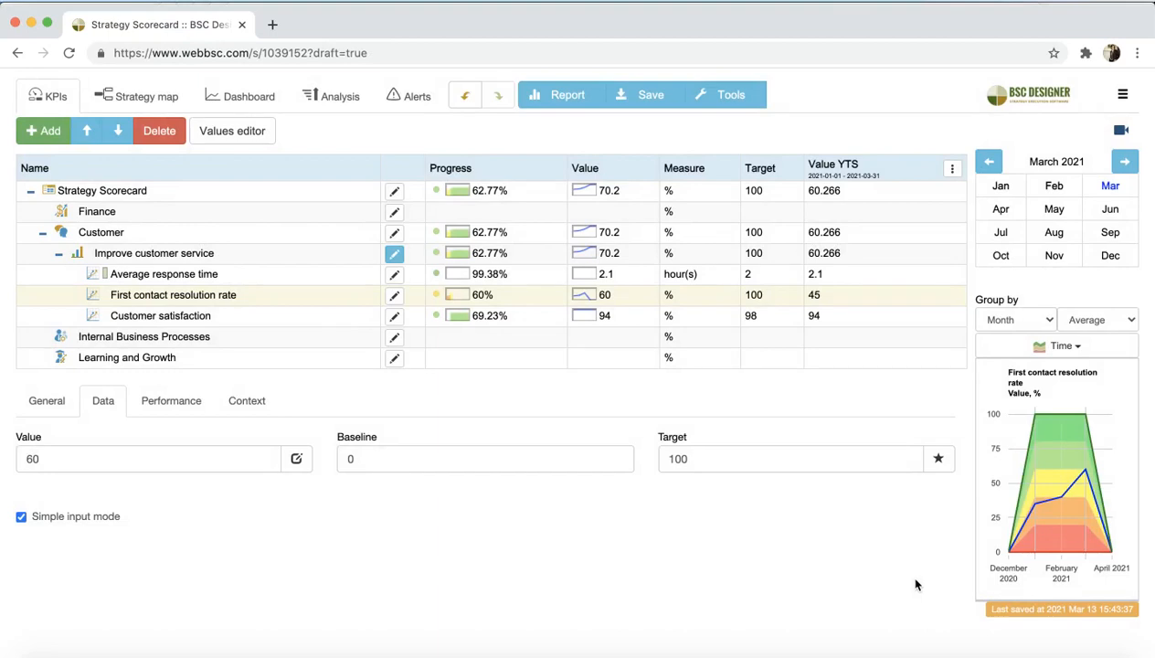